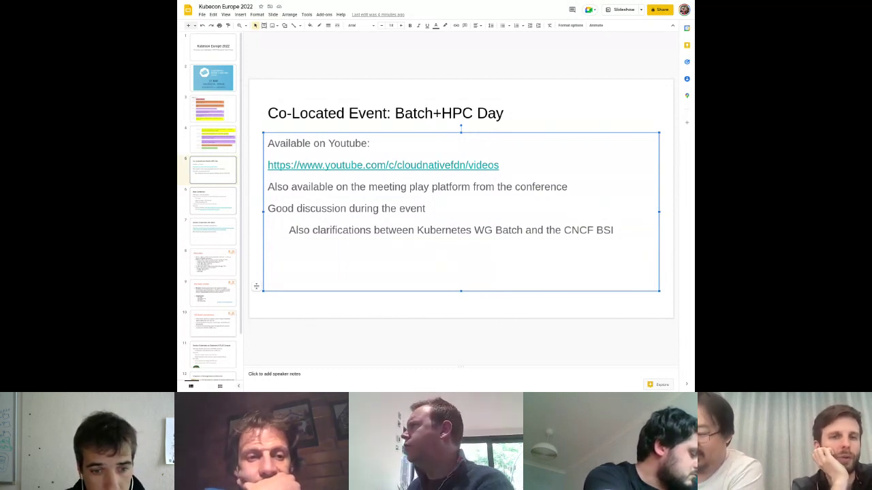
Advance to the 'Main Conference' slide with attendance figures and reference links.
key(Page_Down)
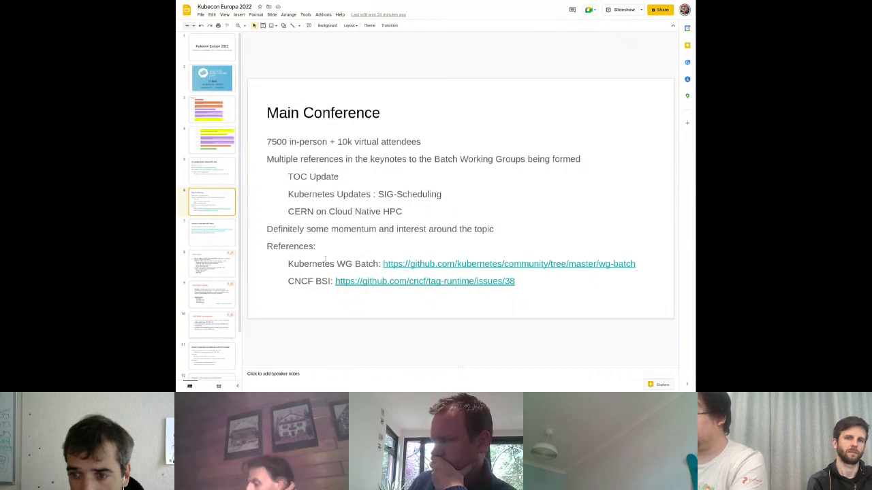
click(201, 229)
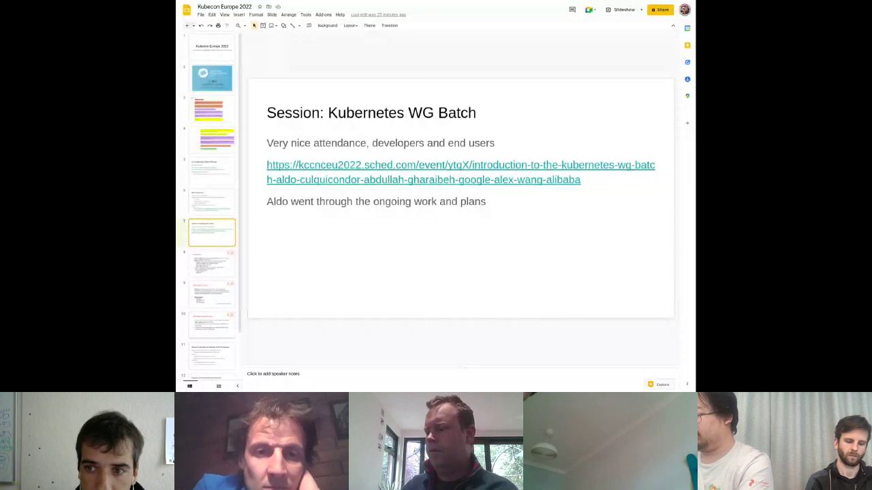
Step through the Motivation and WG Batch charter slides to the WG Batch workstreams slide.
key(Down)
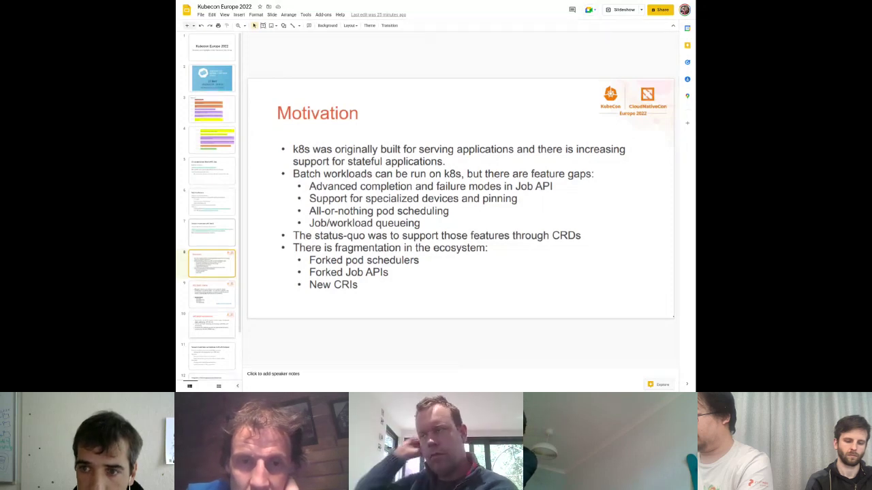
key(Down)
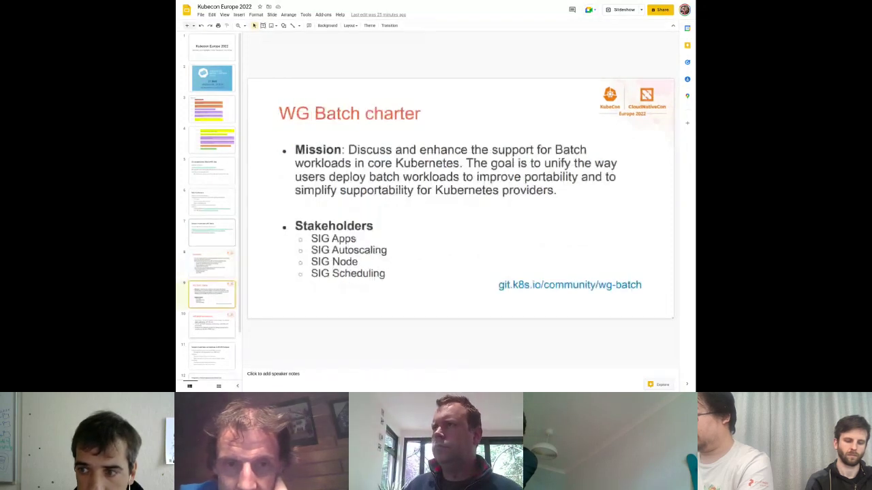
key(Down)
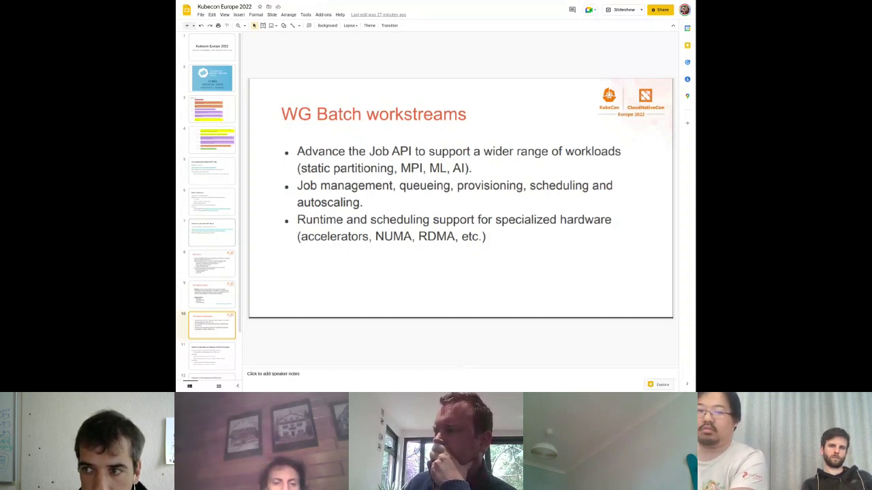
Advance past the ATLAS Compute session slide to 'Integration of heterogeneous architectures'.
key(Down)
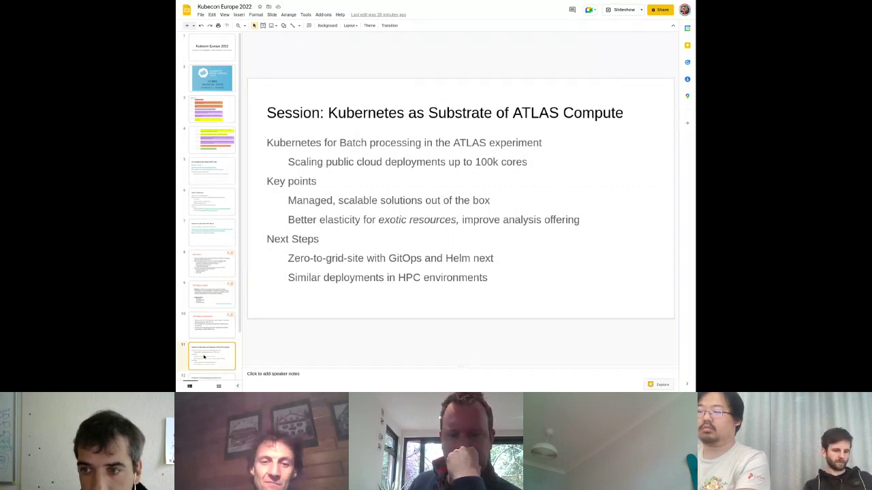
key(Down)
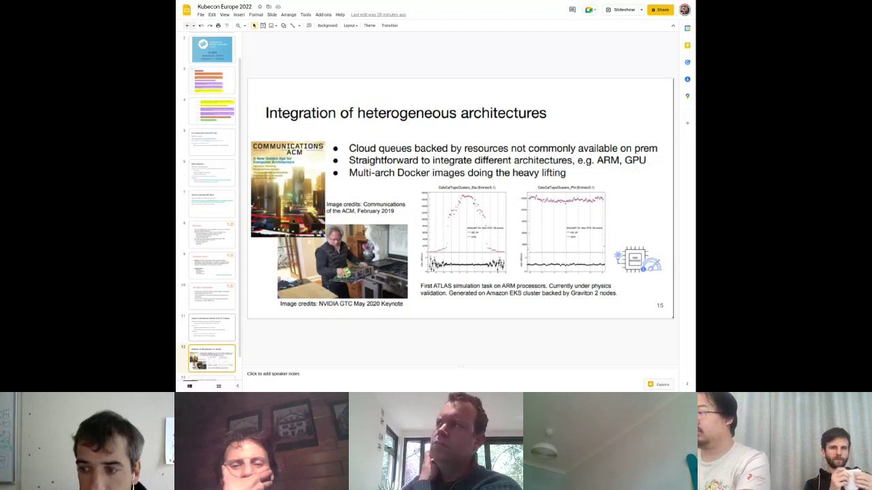
Advance to the 'Adding interactive analysis facilities' diagram slide.
key(Down)
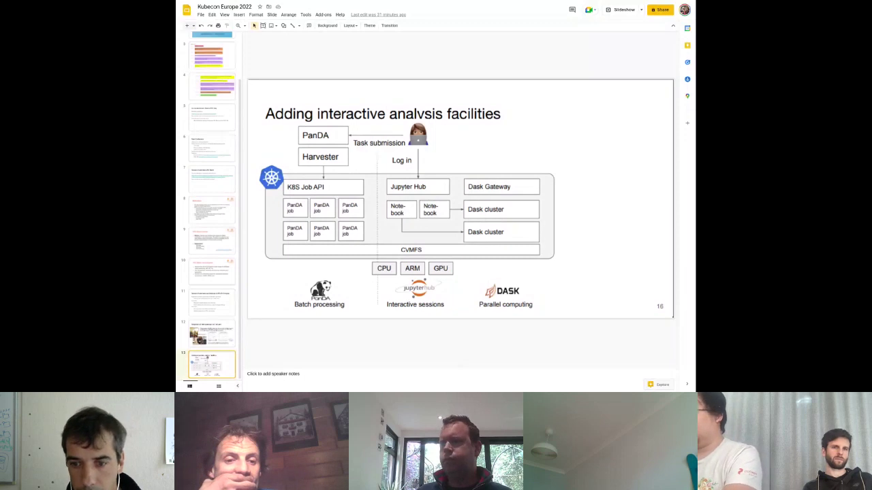
Switch to the all-slides grid view, then back to the single-slide view.
click(220, 386)
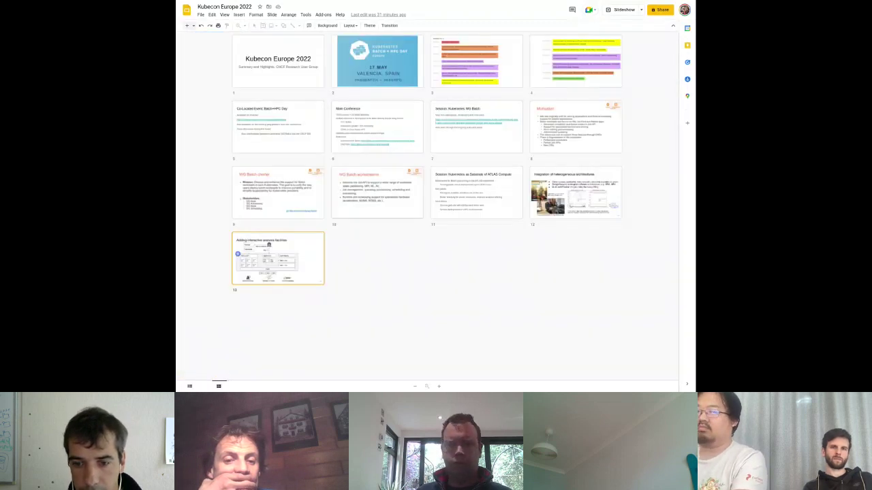
click(189, 386)
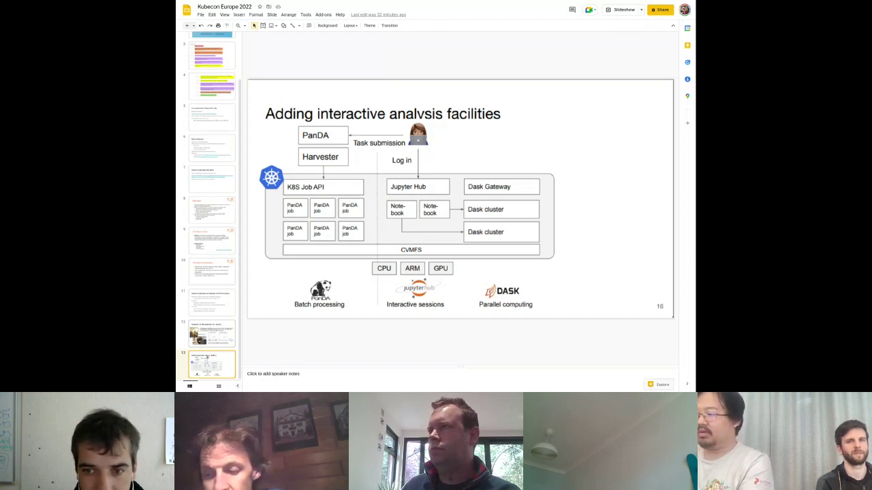
scroll(218, 334, up, 3)
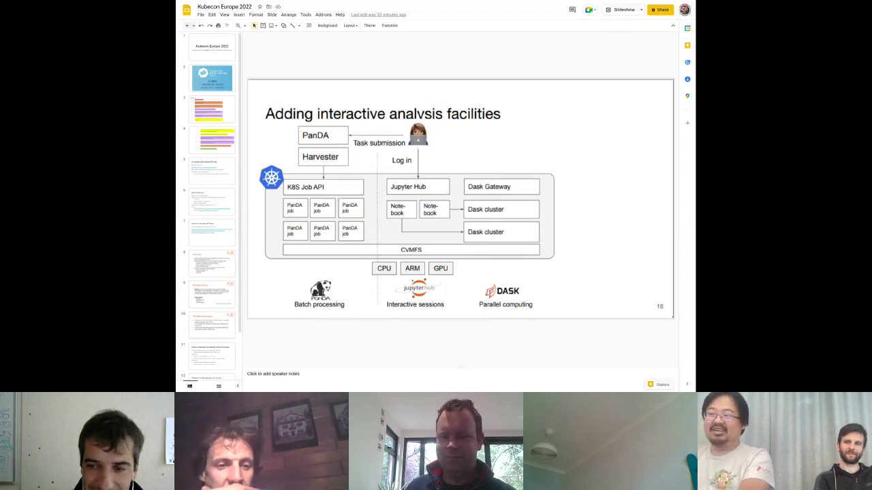
Select the interactive analysis facilities diagram image, then deselect it, leaving it unchanged.
click(324, 273)
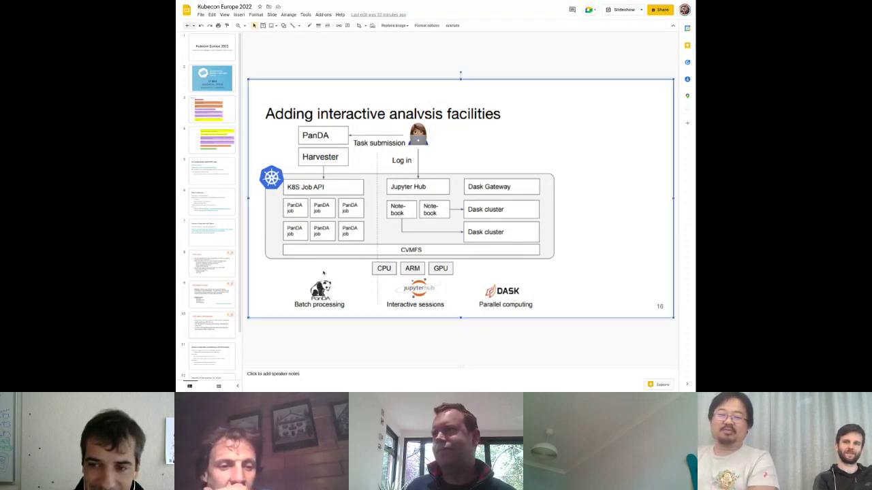
click(309, 345)
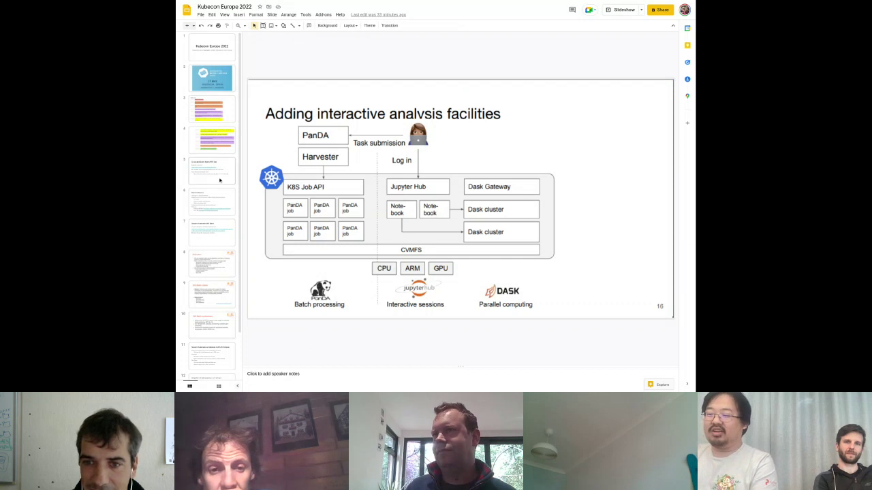
key(Home)
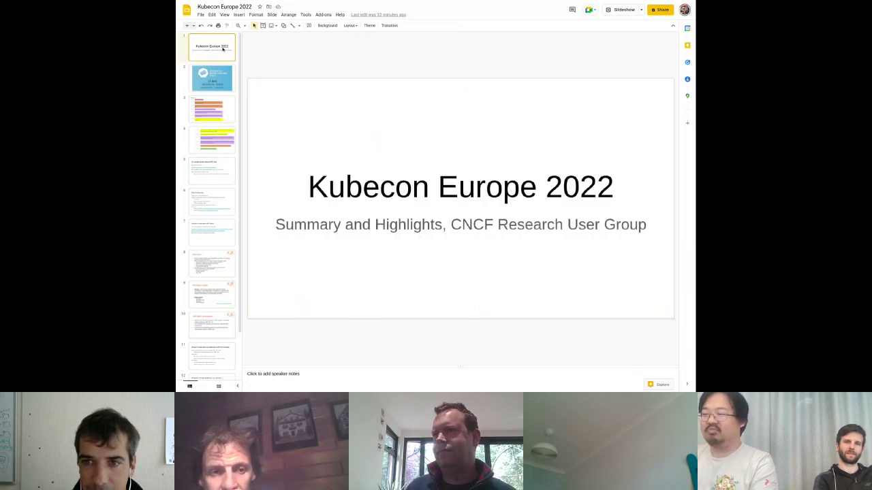